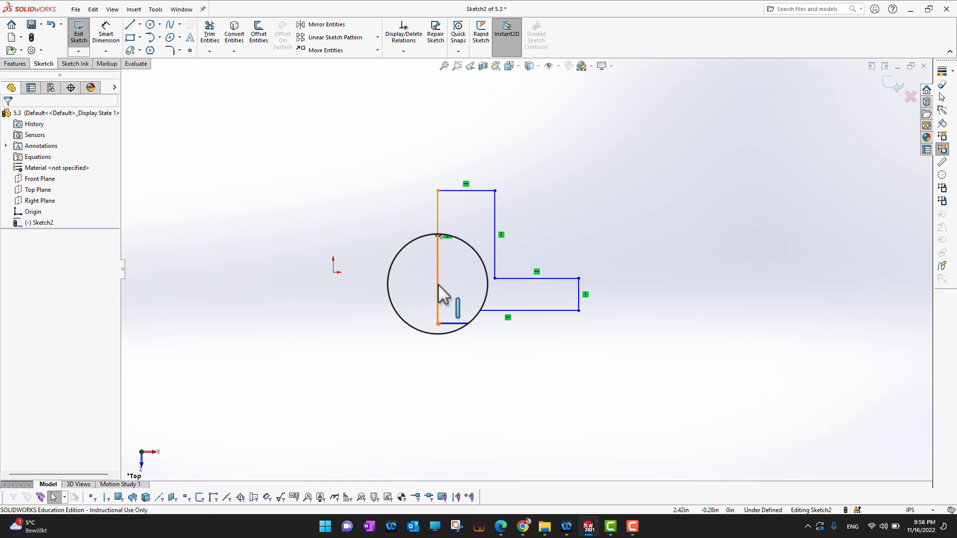
Shift the L profile's left vertical line slightly to the right, and try to reposition the whole selected profile freehand.
mouse_move(436, 287)
left_mouse_down()
mouse_move(367, 283)
mouse_move(455, 289)
mouse_move(326, 284)
mouse_move(468, 289)
mouse_move(412, 283)
mouse_move(441, 288)
left_mouse_up()
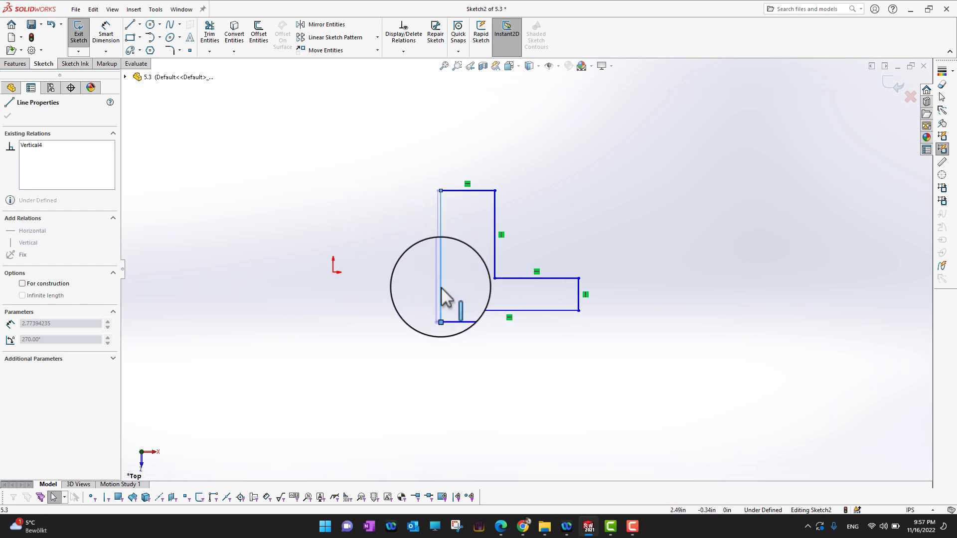
left_click(654, 286)
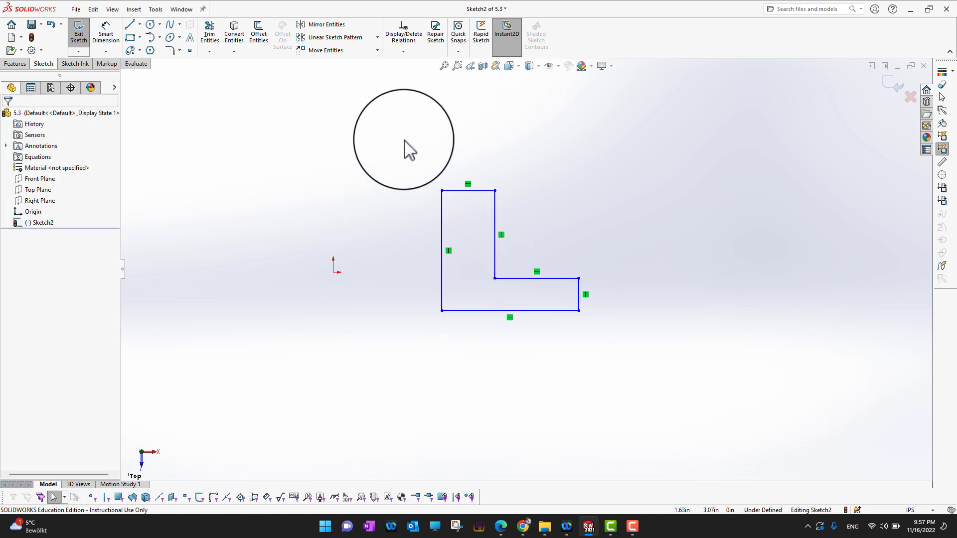
mouse_move(404, 139)
left_mouse_down()
mouse_move(551, 264)
mouse_move(635, 357)
left_mouse_up()
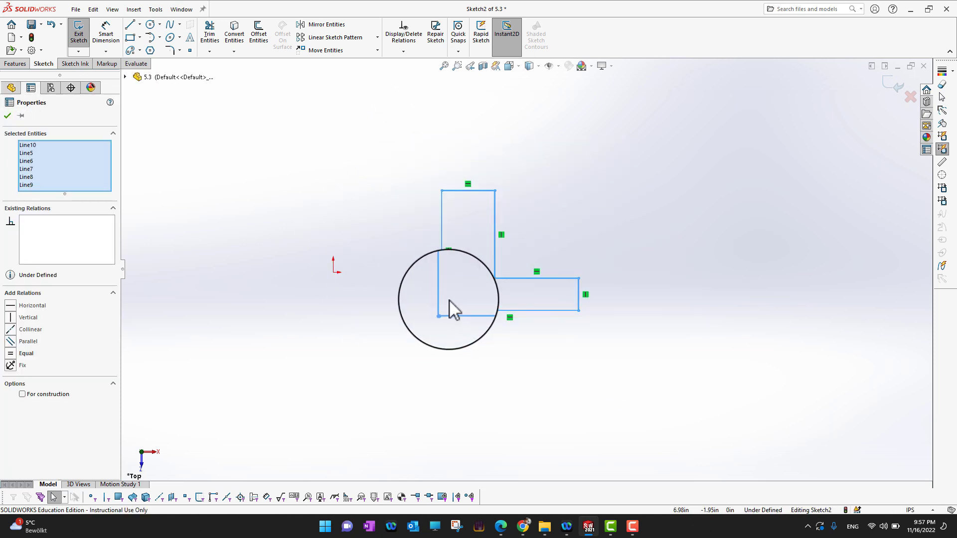
mouse_move(443, 289)
left_mouse_down()
mouse_move(438, 232)
mouse_move(344, 222)
mouse_move(516, 289)
mouse_move(397, 283)
mouse_move(513, 262)
mouse_move(413, 264)
mouse_move(465, 270)
mouse_move(435, 274)
left_mouse_up()
left_click(490, 341)
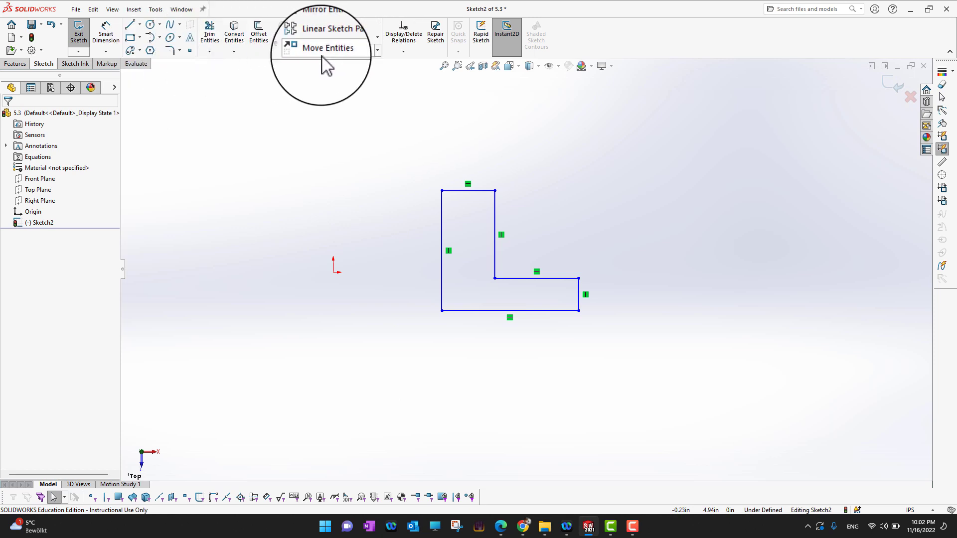
Move all six L-profile lines with Move Entities in From/To mode, from the lower-left corner to about X 4.42 in, Y 0.16 in.
left_click(378, 49)
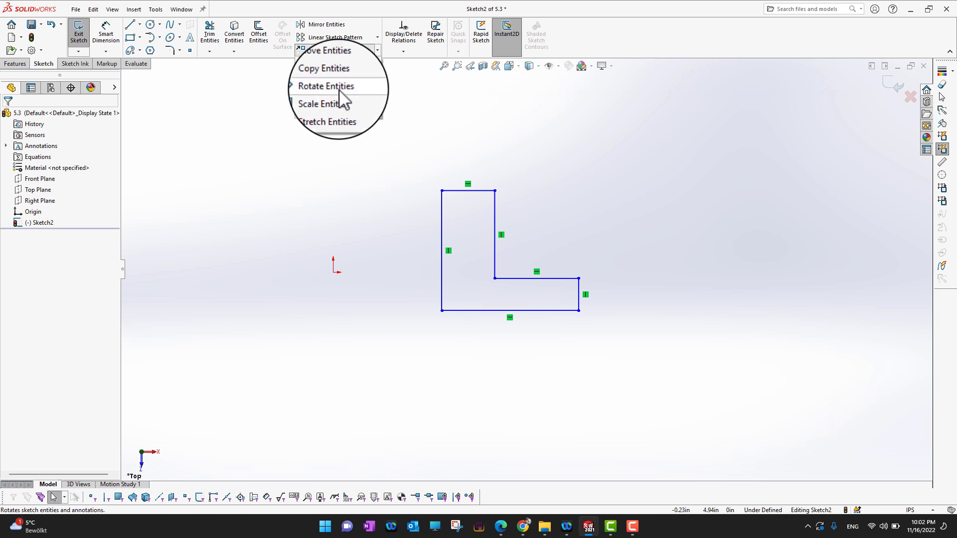
left_click(334, 66)
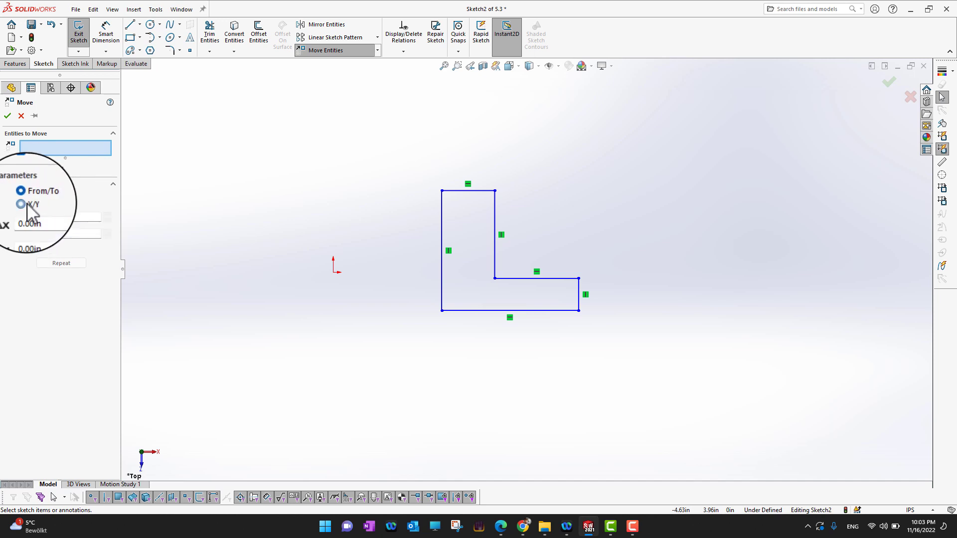
left_click(21, 208)
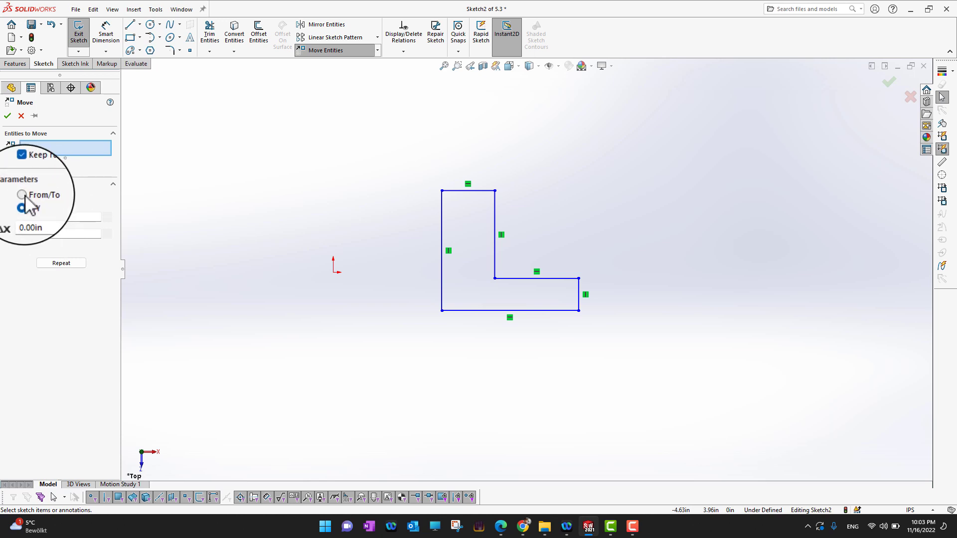
left_click(23, 195)
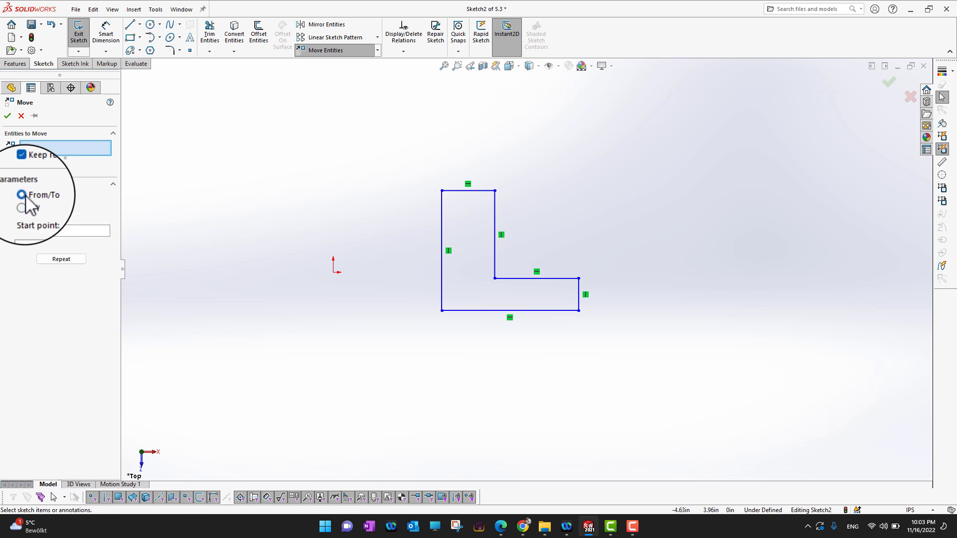
left_click(47, 232)
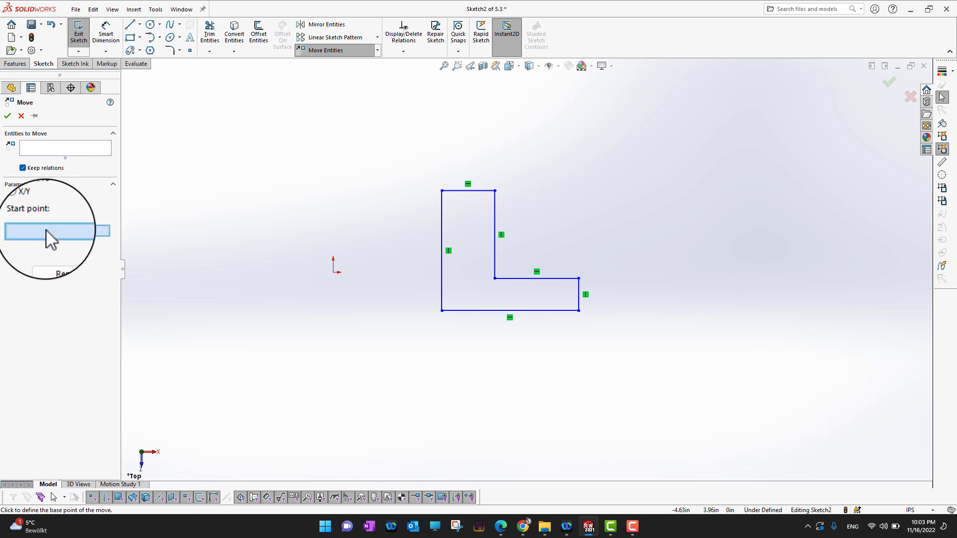
left_click(59, 150)
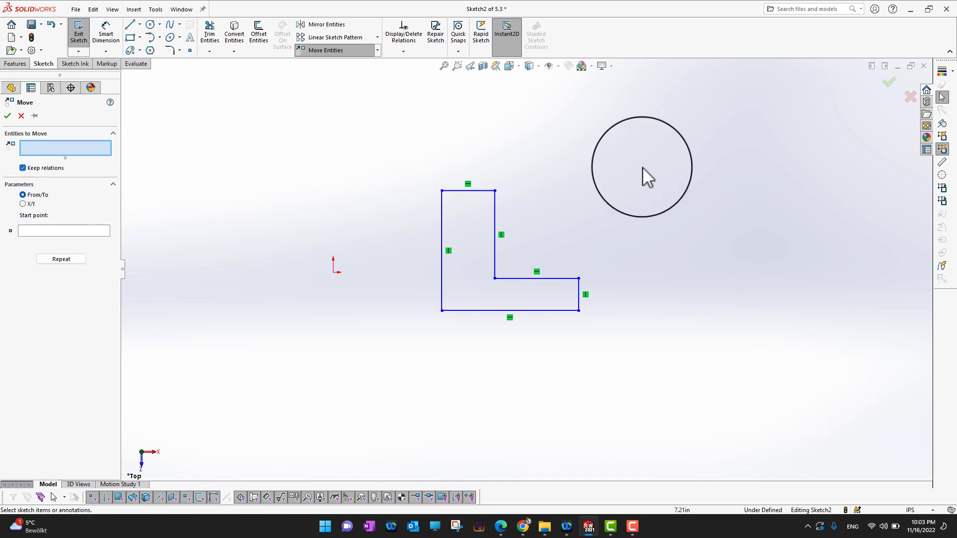
left_click_drag(413, 149, 616, 347)
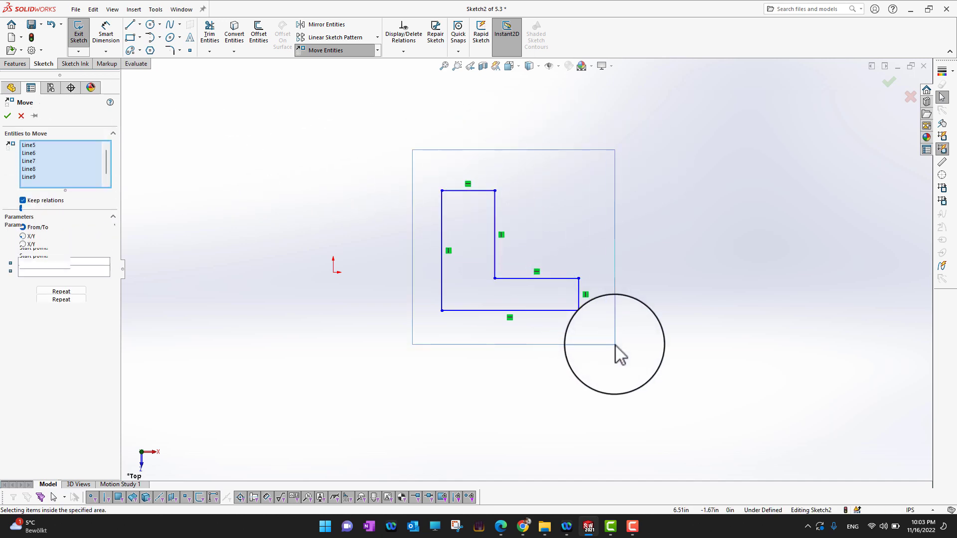
left_click(40, 271)
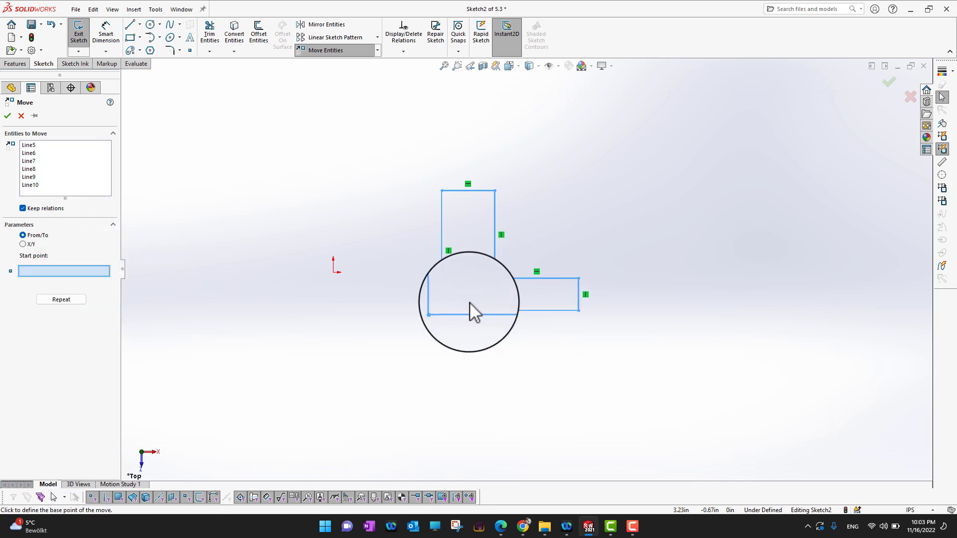
left_click(442, 310)
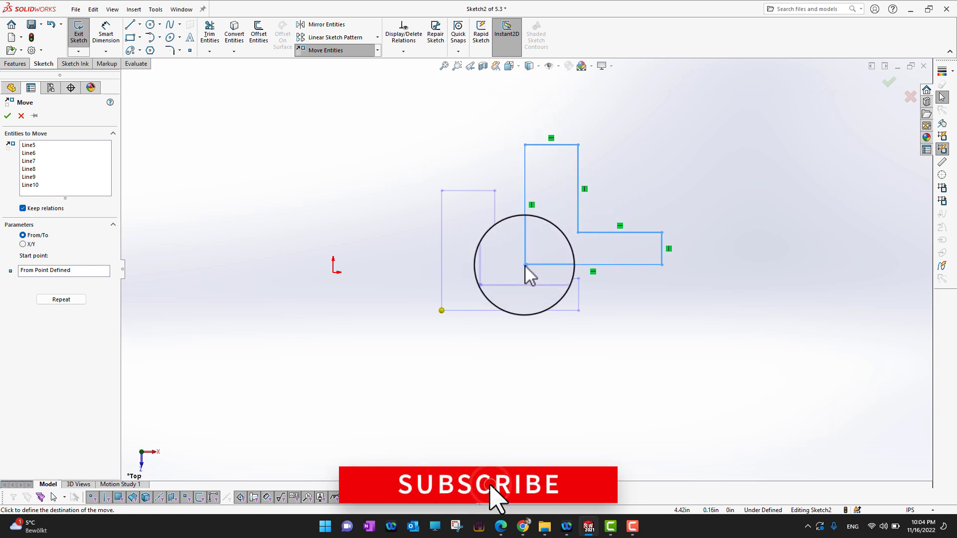
left_click(525, 263)
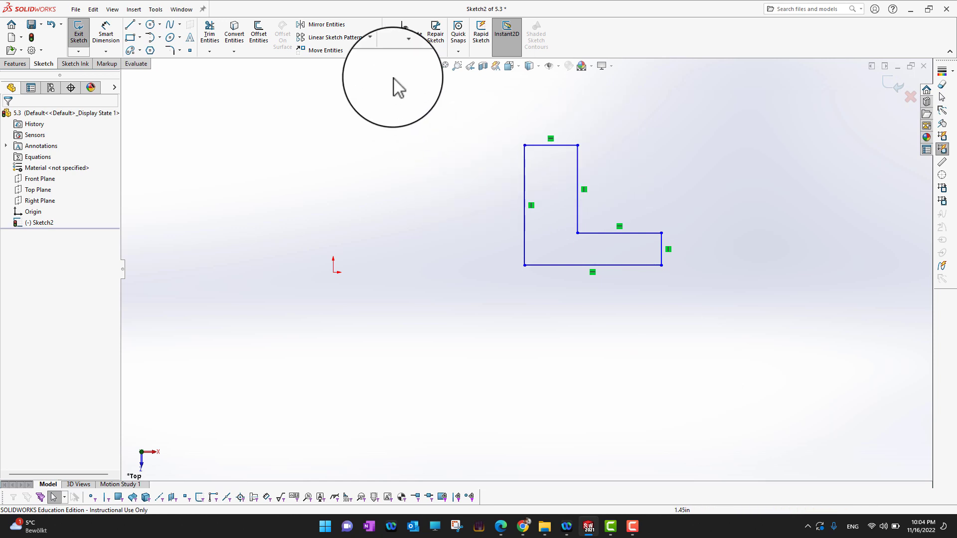
Copy the whole L profile with Copy Entities, using its lower-left corner as start point and the sketch origin as destination.
left_click(376, 52)
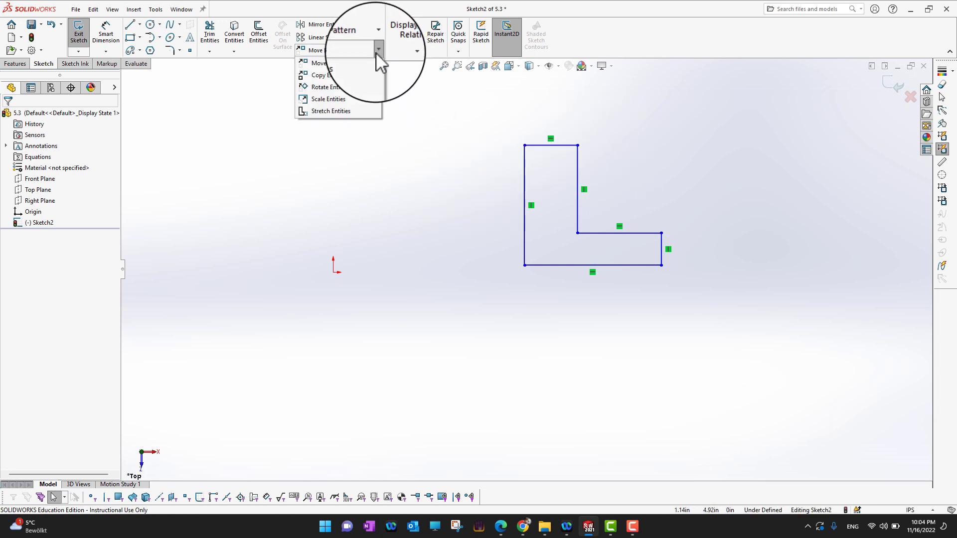
left_click(346, 82)
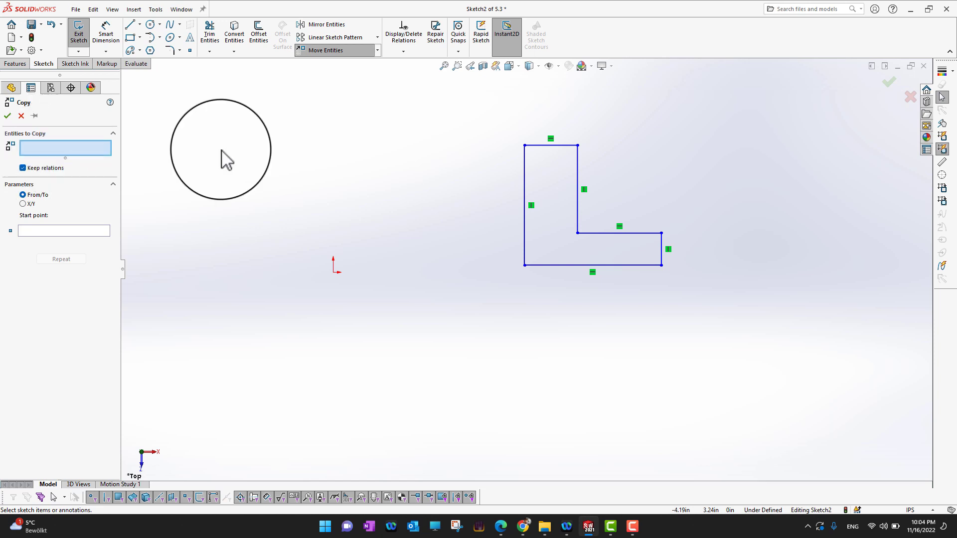
left_click_drag(485, 111, 721, 320)
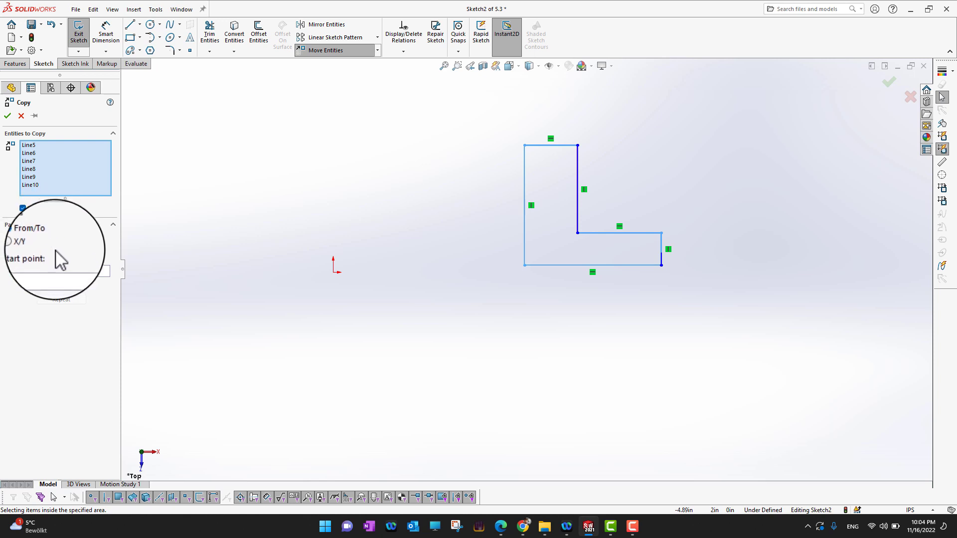
left_click(52, 271)
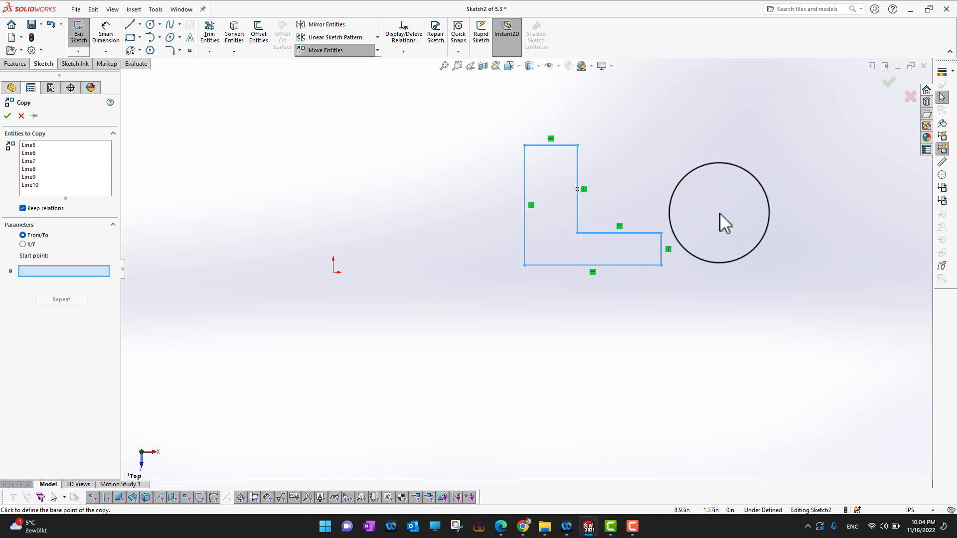
left_click(524, 266)
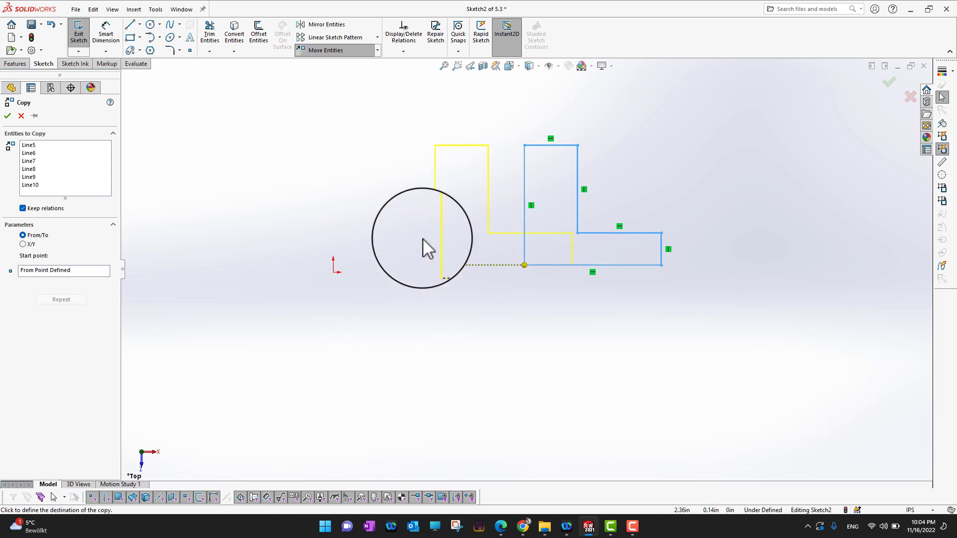
left_click(335, 271)
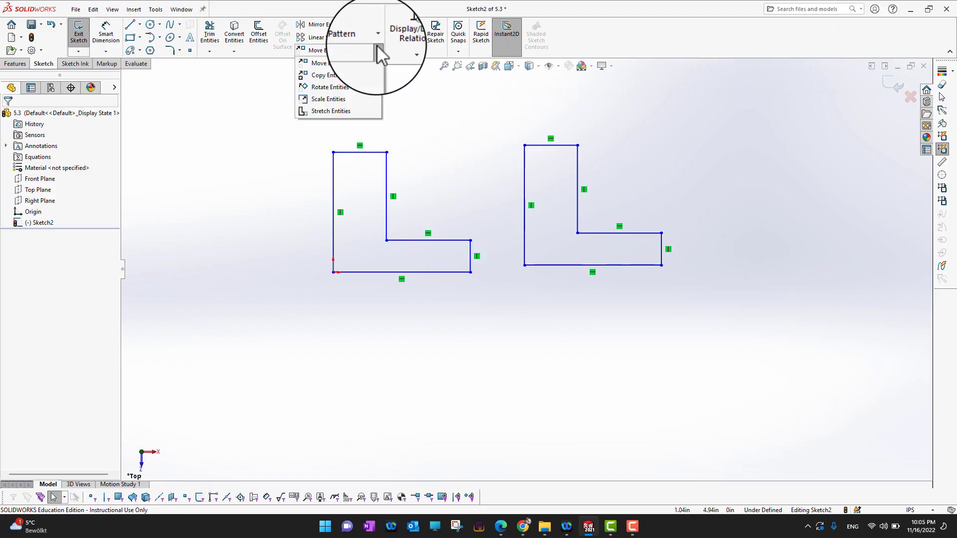
Set up Rotate Entities for all six lines of the right-hand L profile, with its upper-left corner as the center of rotation.
left_click(346, 87)
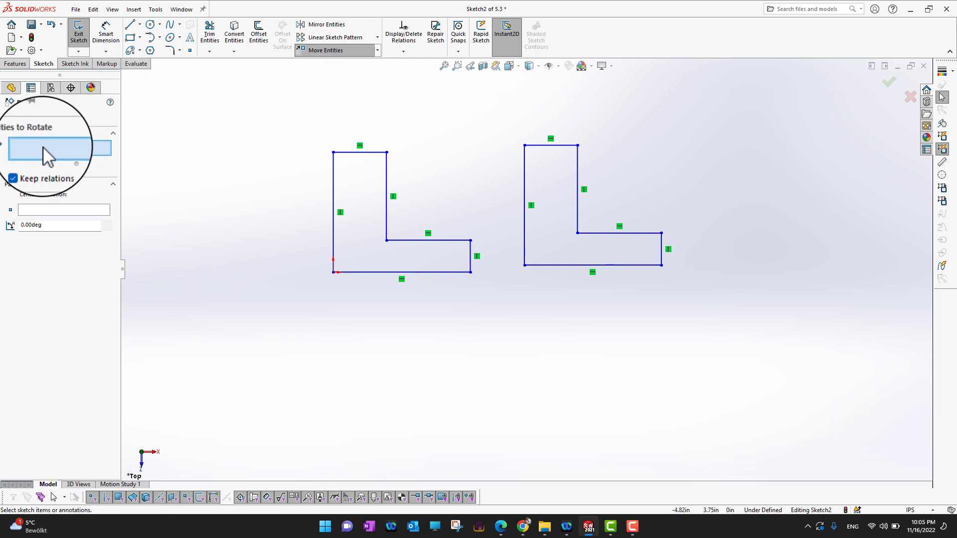
left_click_drag(501, 111, 725, 298)
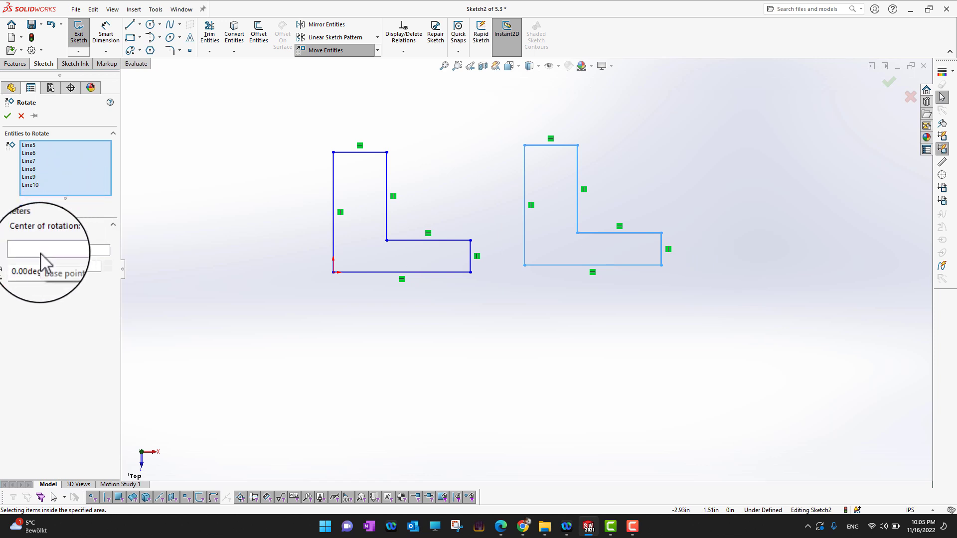
left_click(67, 251)
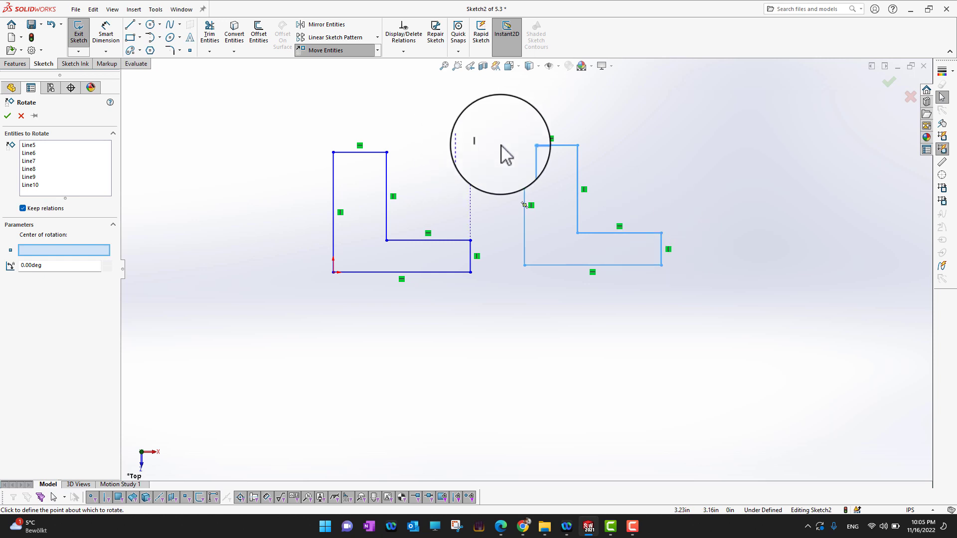
left_click(525, 145)
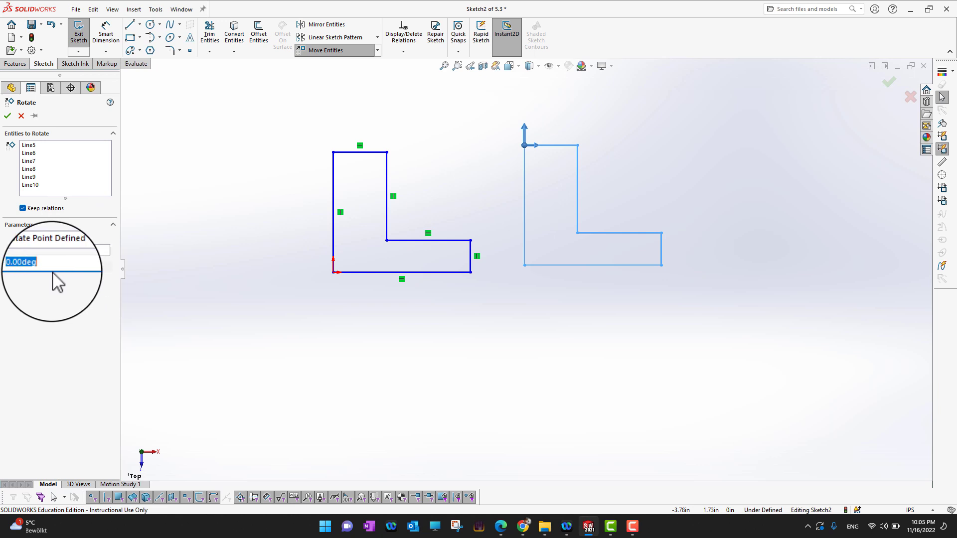
Try rotation angles of 5 and 15 degrees for the right-hand L profile.
left_click(97, 265)
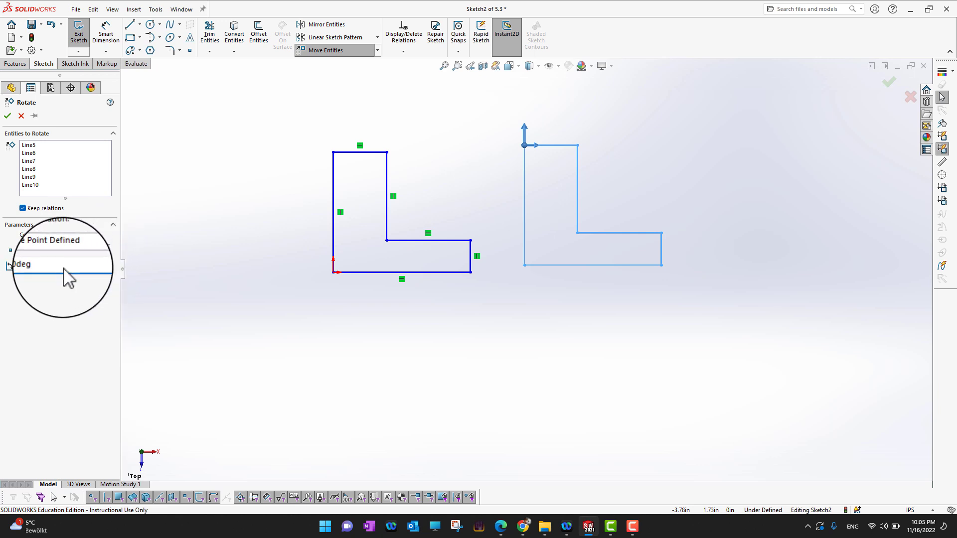
left_click_drag(63, 268, 1, 266)
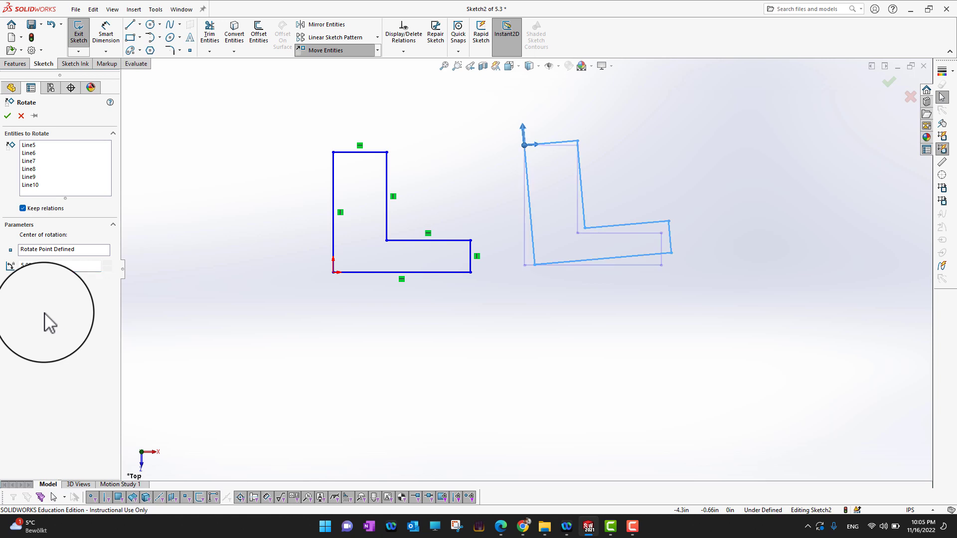
left_click_drag(53, 269, 1, 265)
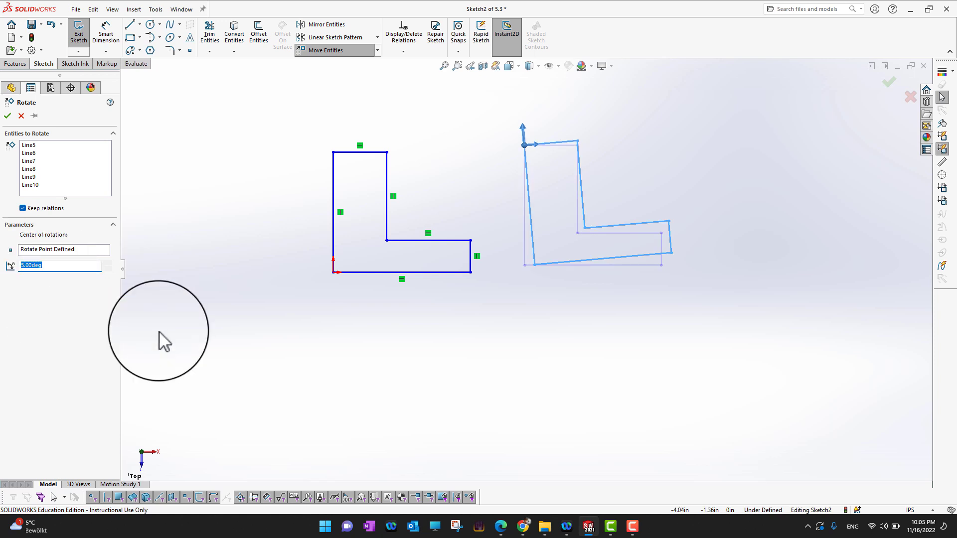
type("15")
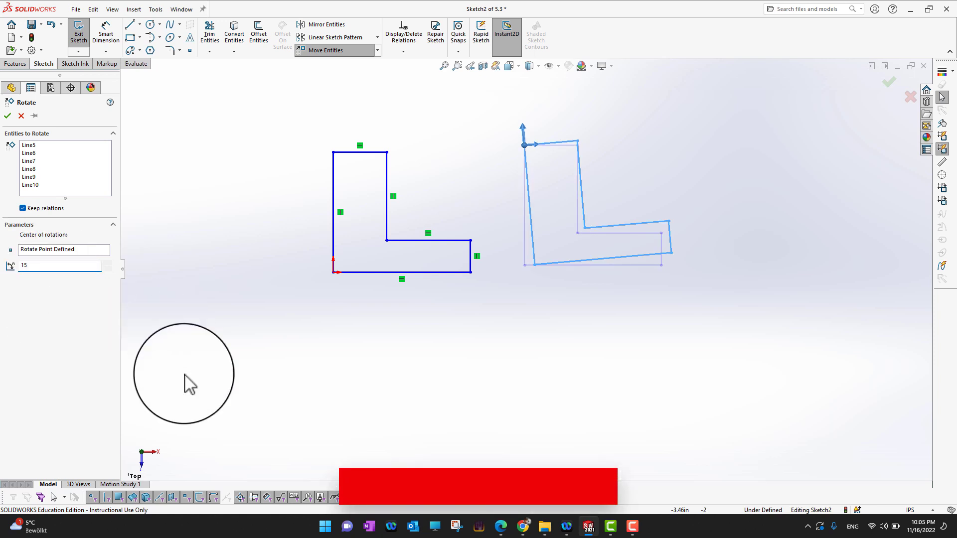
key("Return")
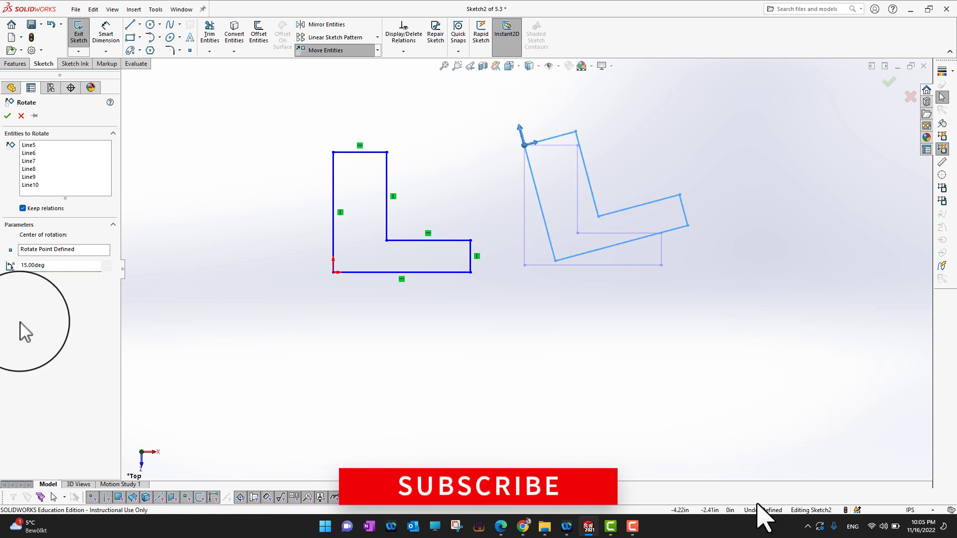
Set the rotation angle to 45 degrees and apply the rotation to the right-hand L profile.
double_click(60, 267)
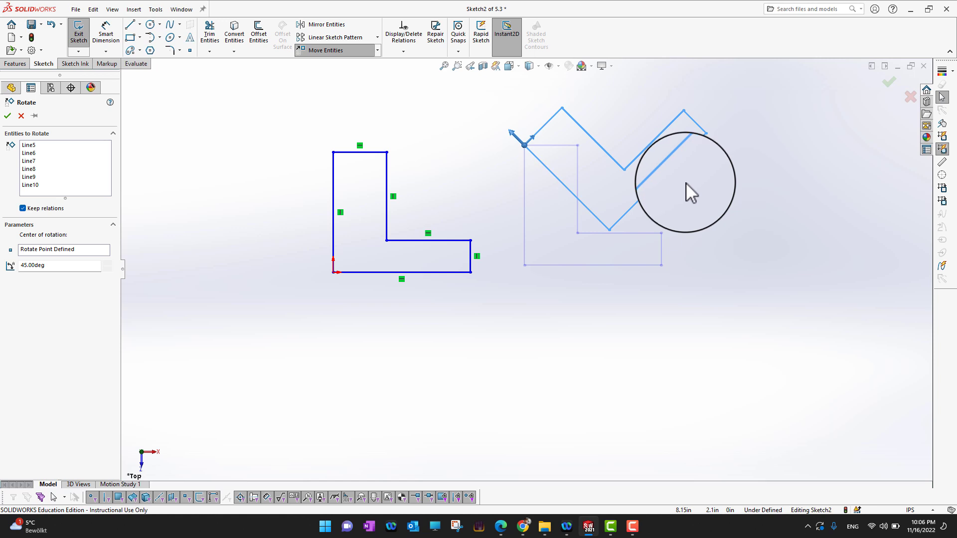
left_click(5, 116)
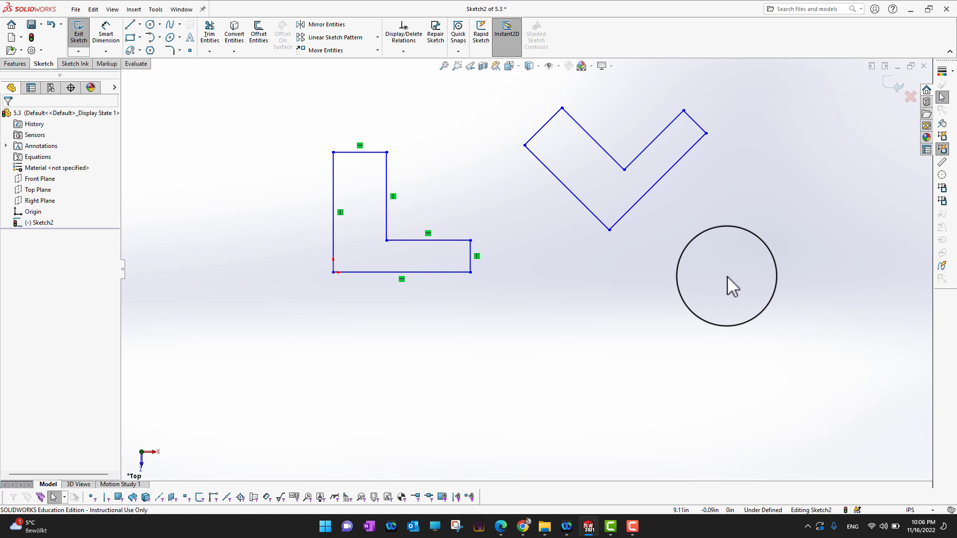
Add a perpendicular relation between the two long outer lines that meet at the rotated profile's lowest corner.
left_click(583, 212)
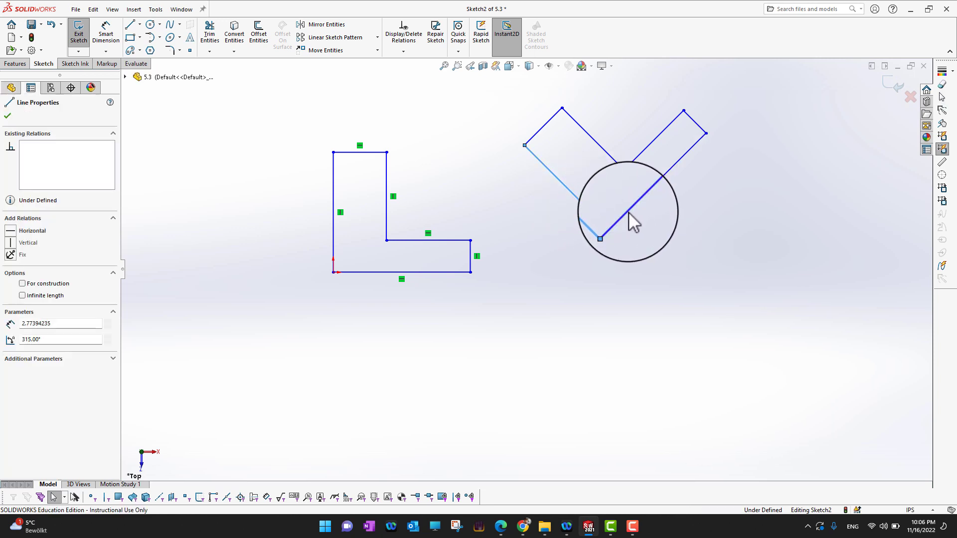
left_click(629, 211, "ctrl")
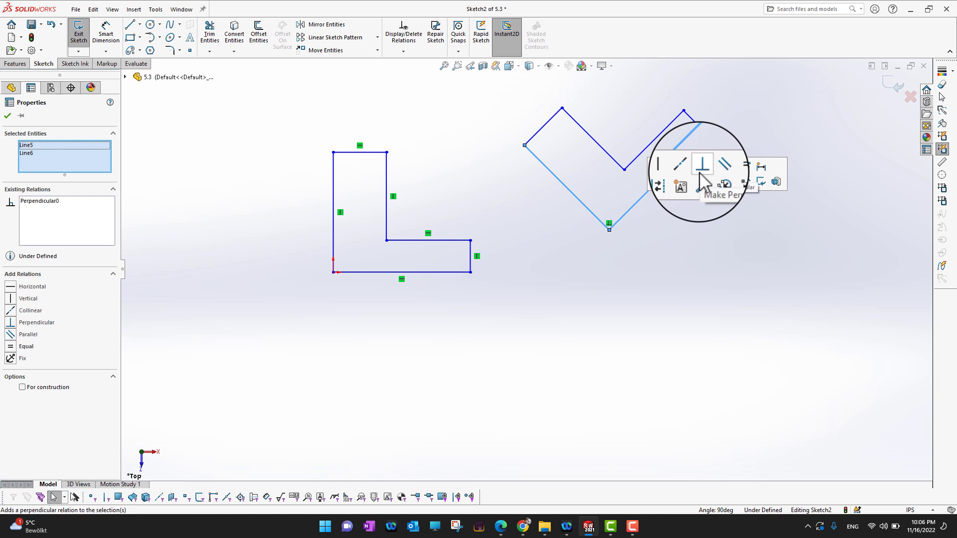
left_click(8, 116)
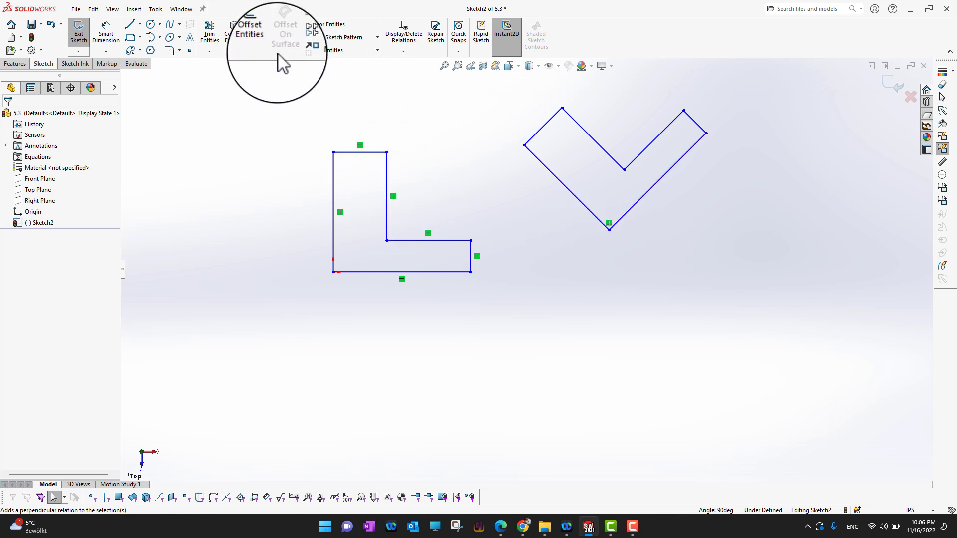
Rotate all six lines of the right-hand L profile by -20 degrees about its leftmost corner, keeping the relations.
left_click(377, 50)
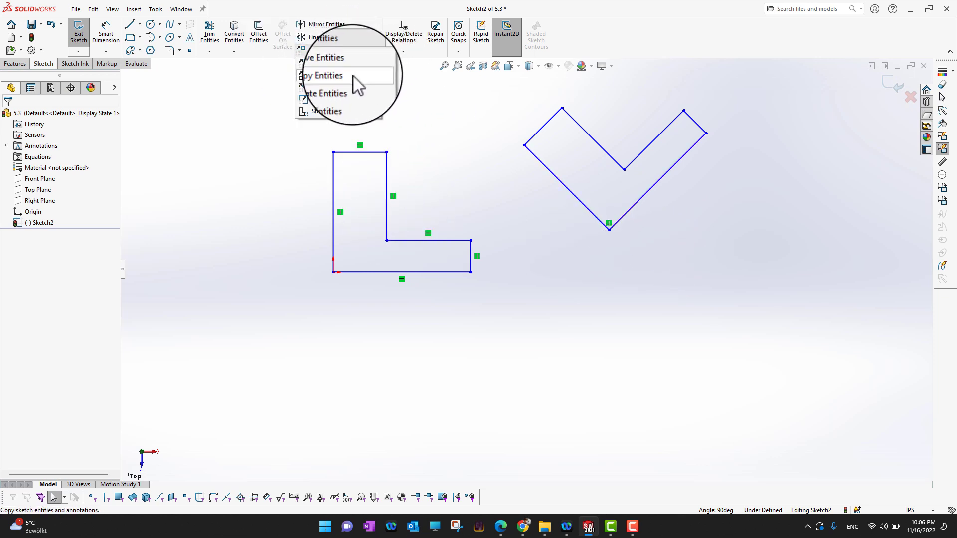
left_click(347, 88)
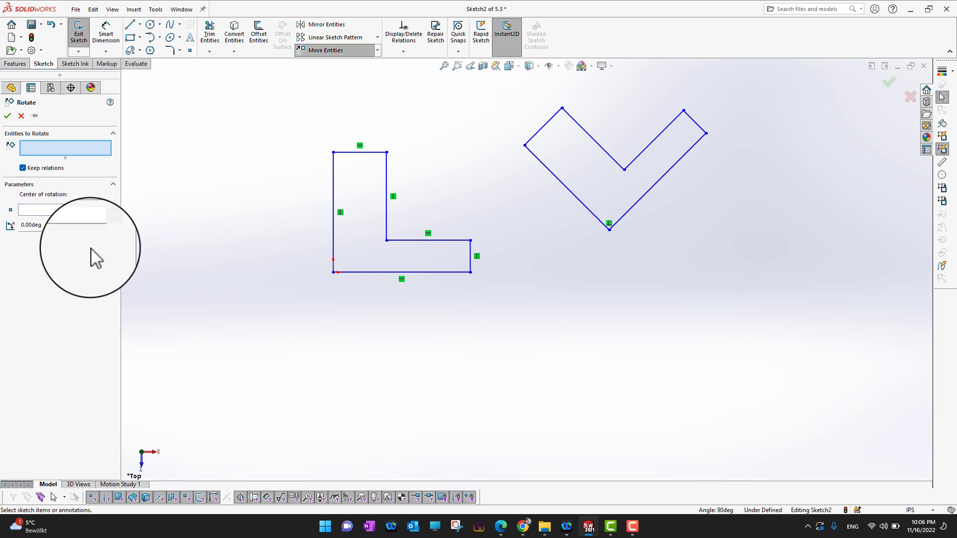
left_click_drag(504, 88, 786, 247)
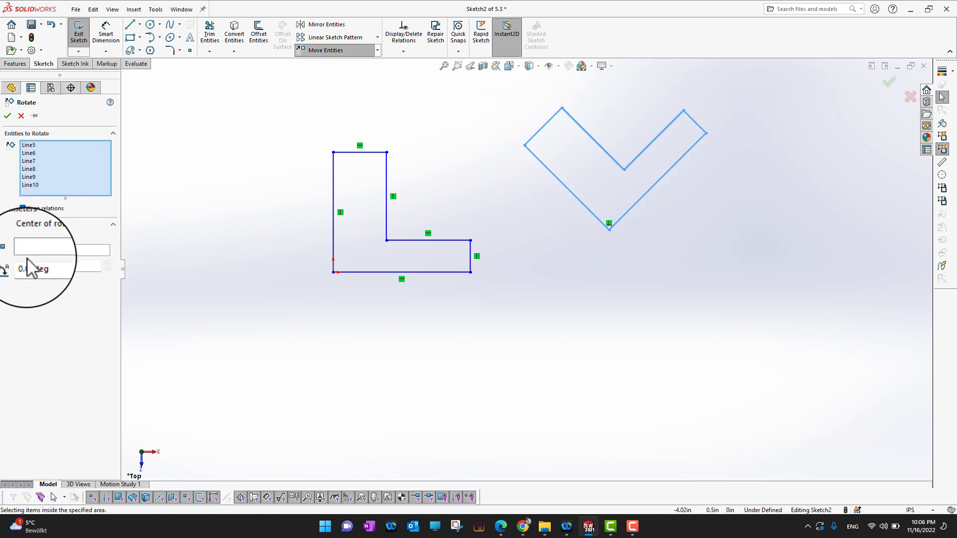
left_click(101, 250)
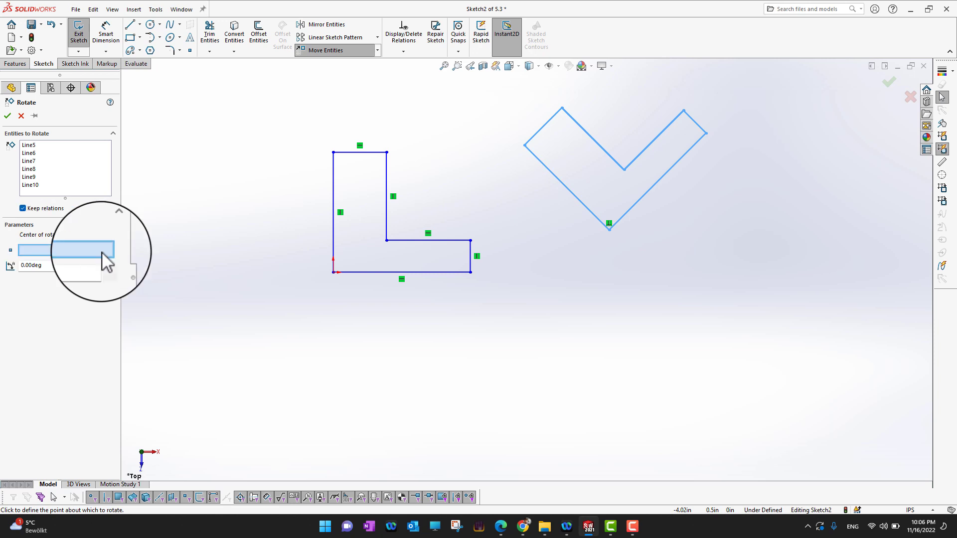
left_click(524, 145)
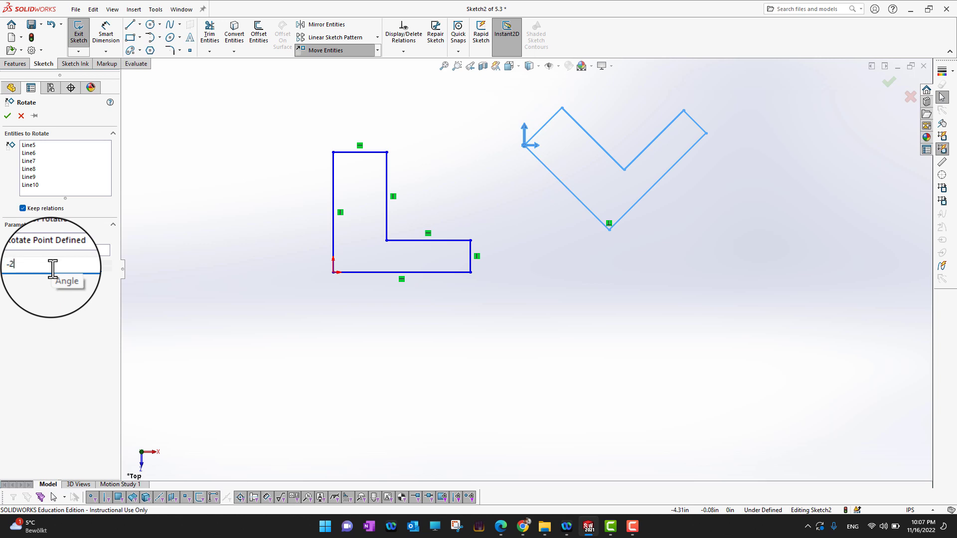
type("-20")
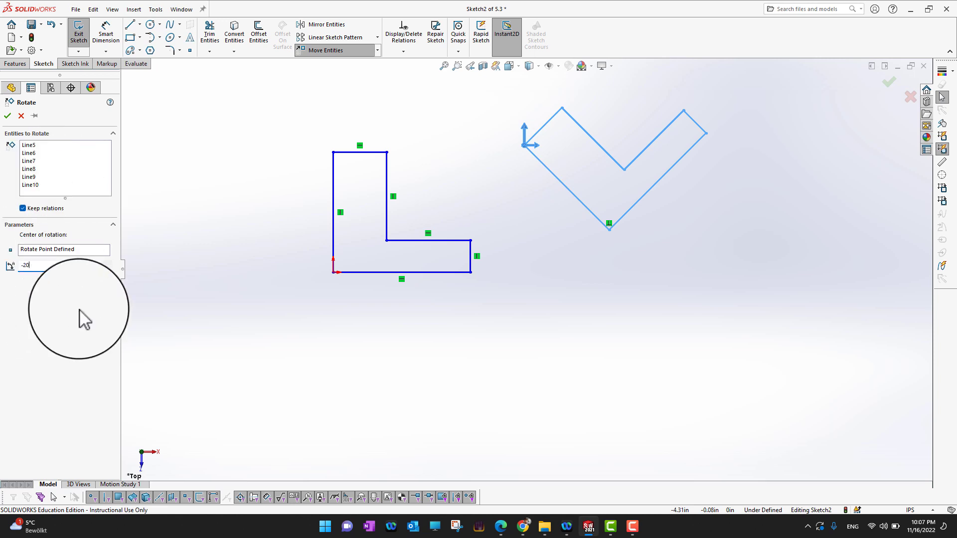
key("Return")
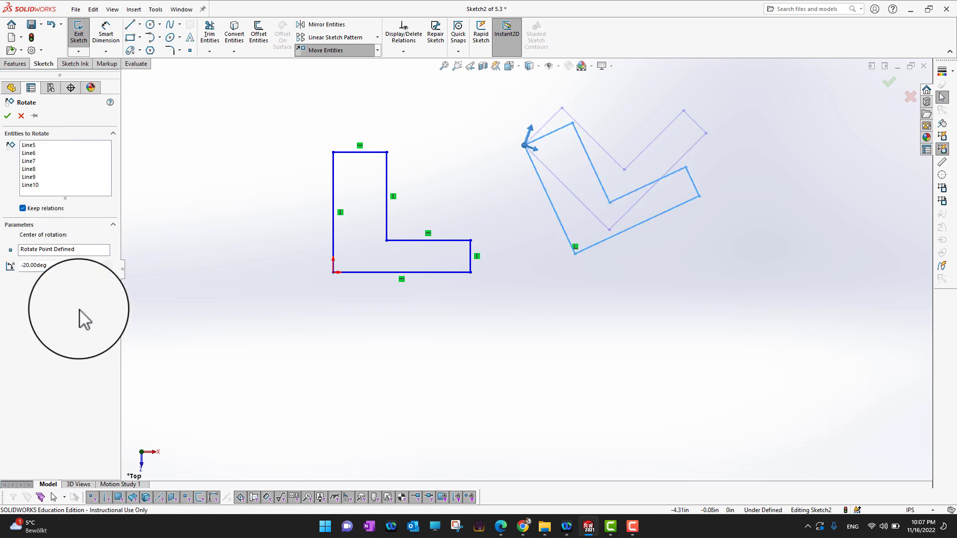
left_click(8, 116)
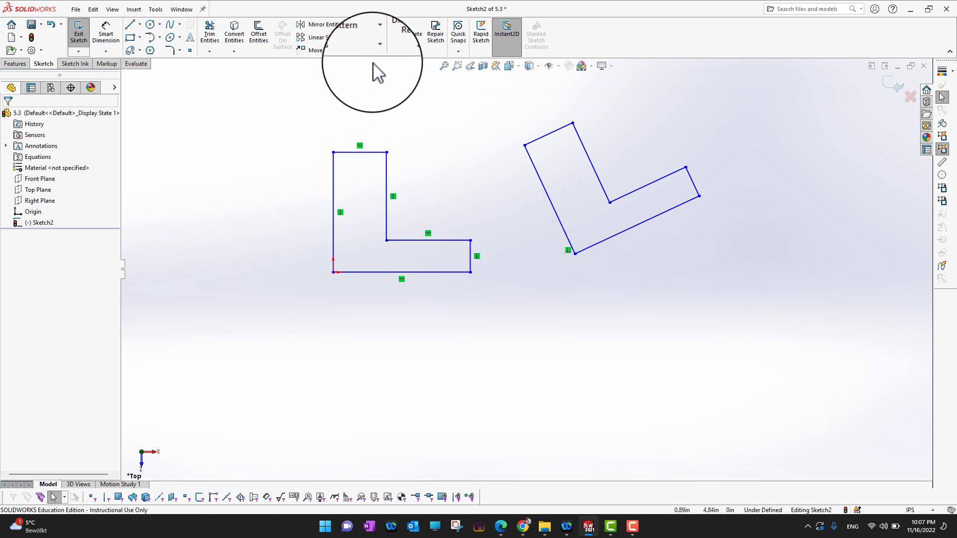
Set up Scale Entities for all six lines of the left-hand L profile, with its lower-left corner at the origin as the scale point.
left_click(377, 50)
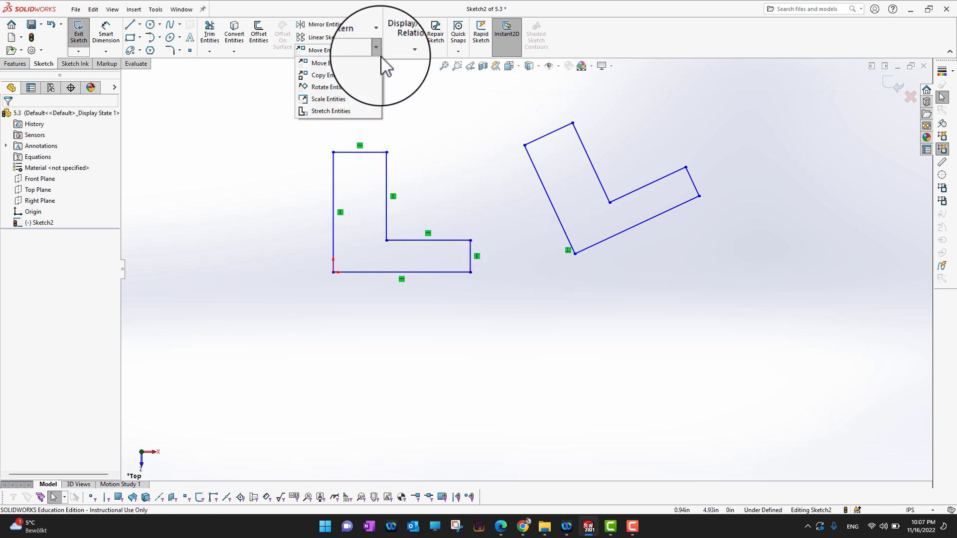
left_click(360, 101)
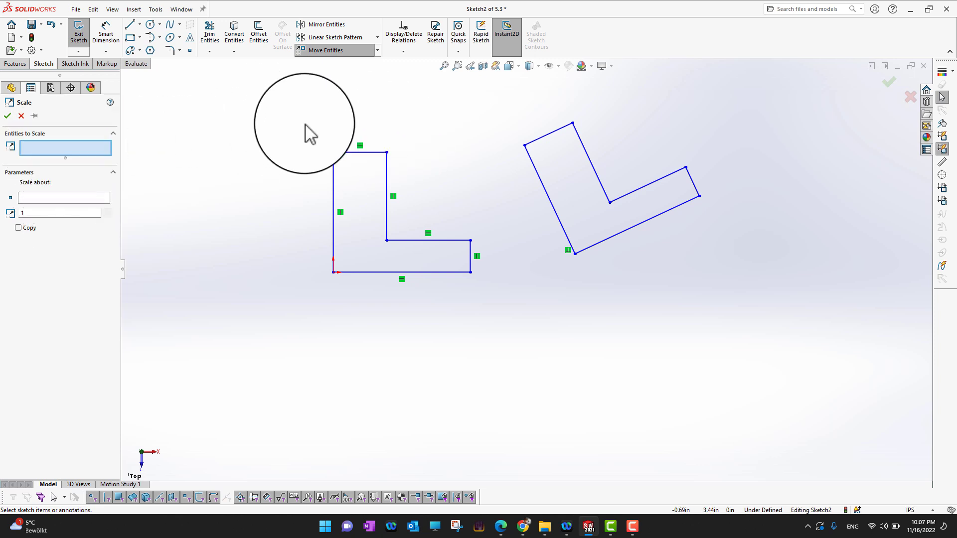
mouse_move(304, 124)
left_mouse_down()
mouse_move(503, 303)
mouse_move(501, 319)
left_mouse_up()
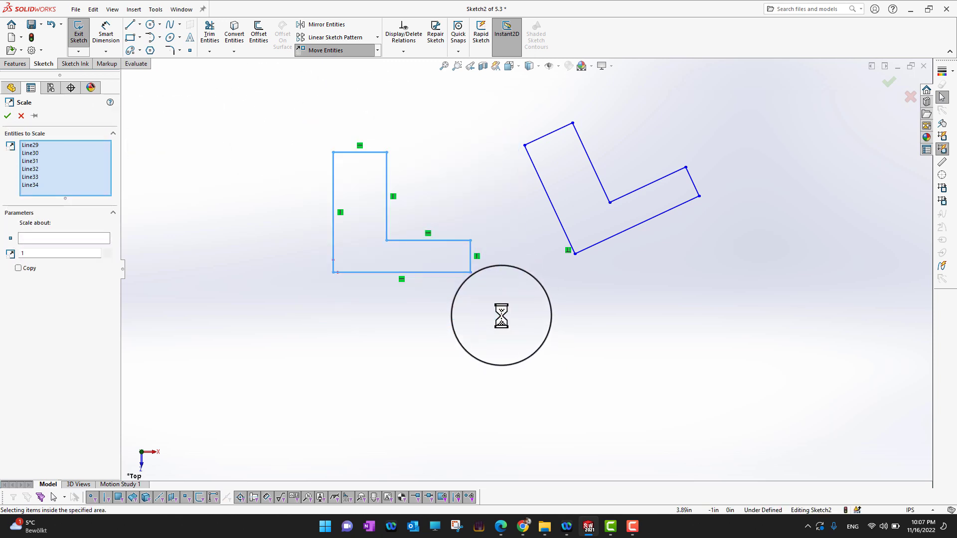
left_click(42, 239)
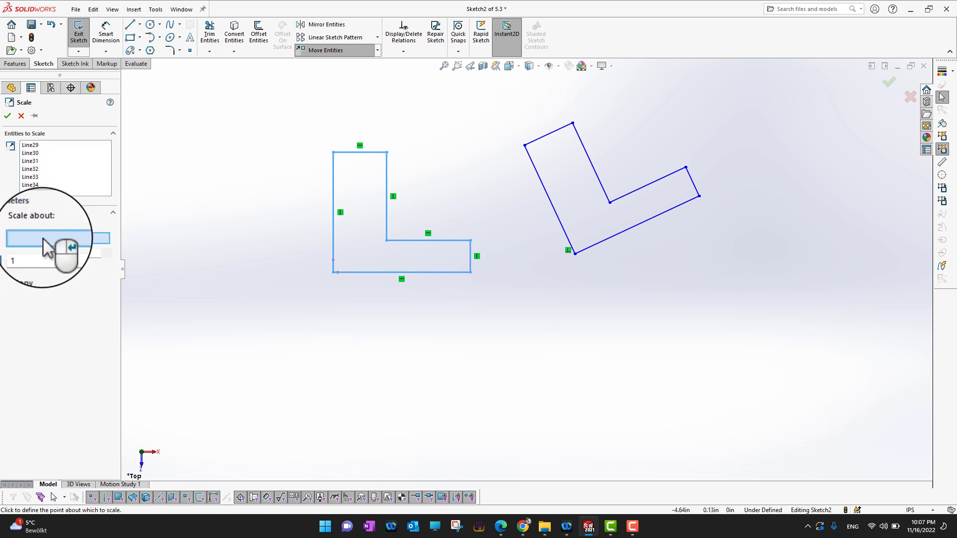
left_click(333, 272)
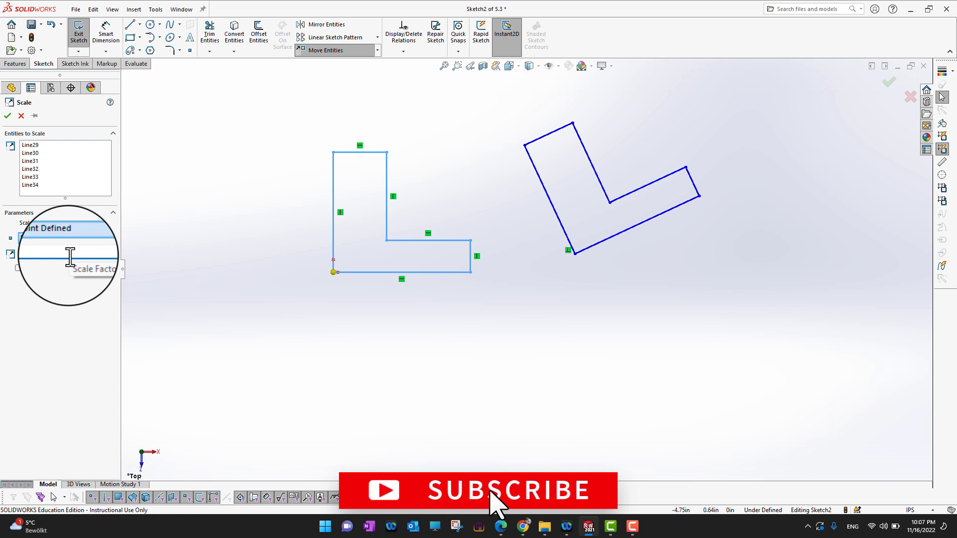
Try scale factors of 10 and 2 for the left-hand L profile, and apply a factor of 1.5 with one copy.
left_click(51, 292)
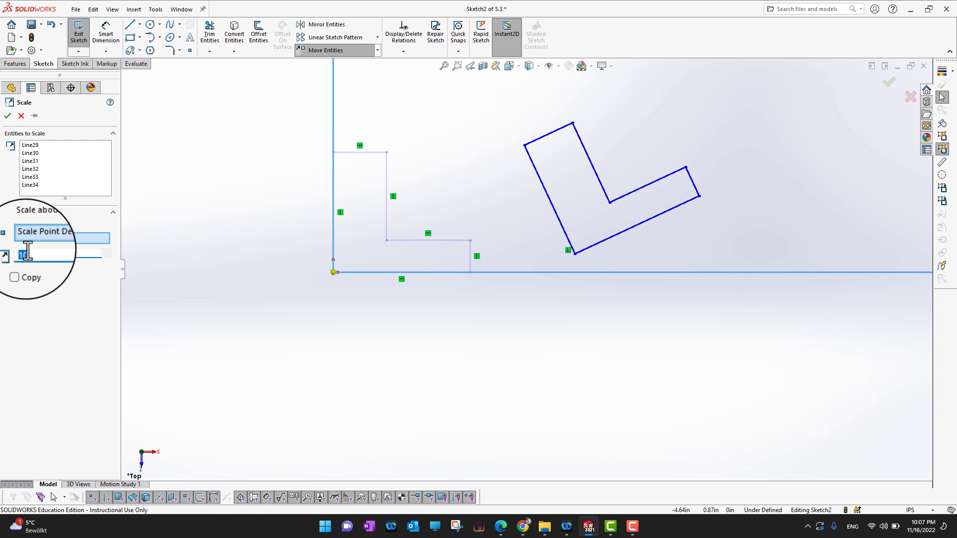
left_click(31, 313)
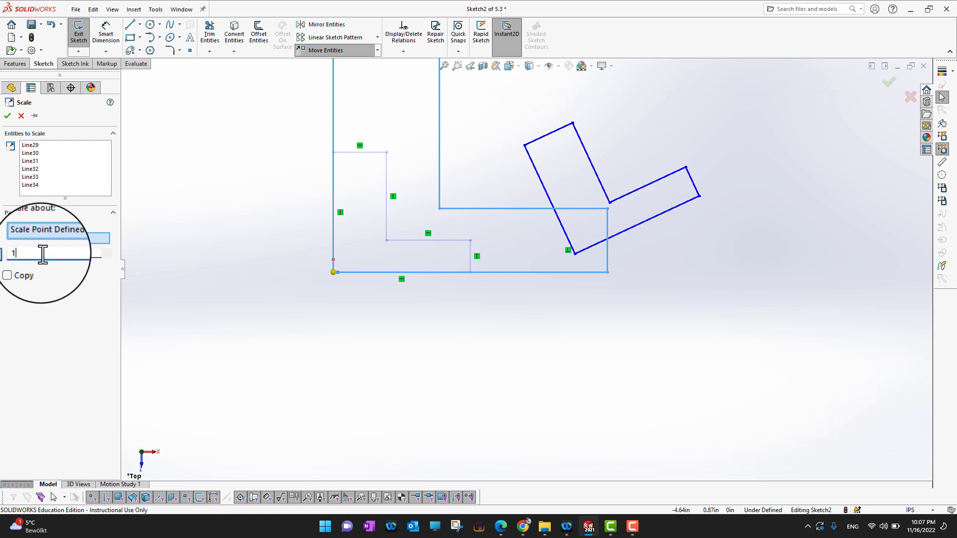
left_click(60, 299)
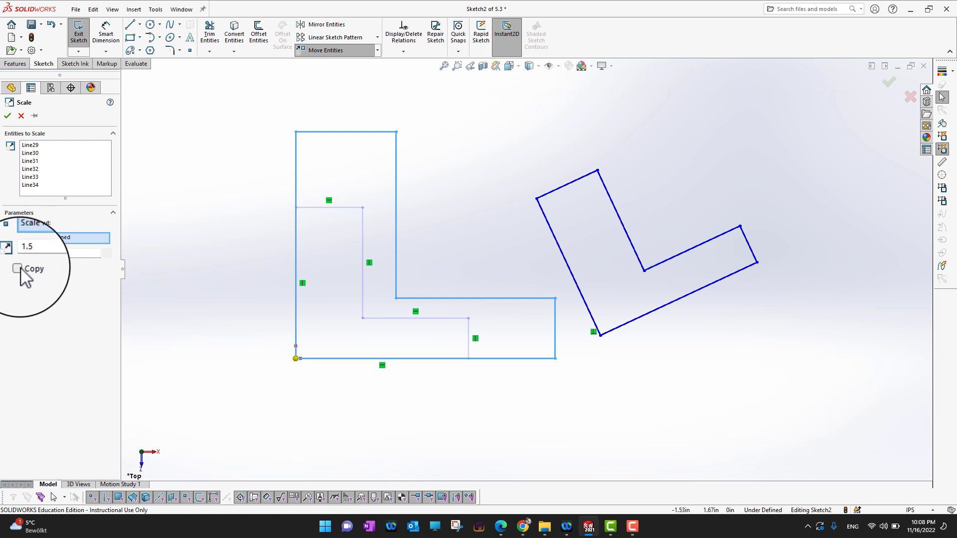
left_click(18, 270)
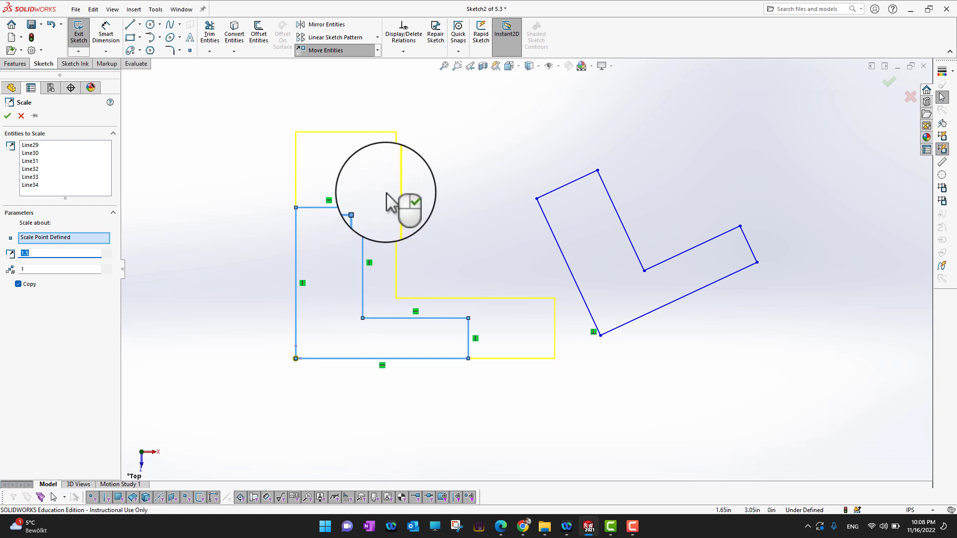
left_click(9, 115)
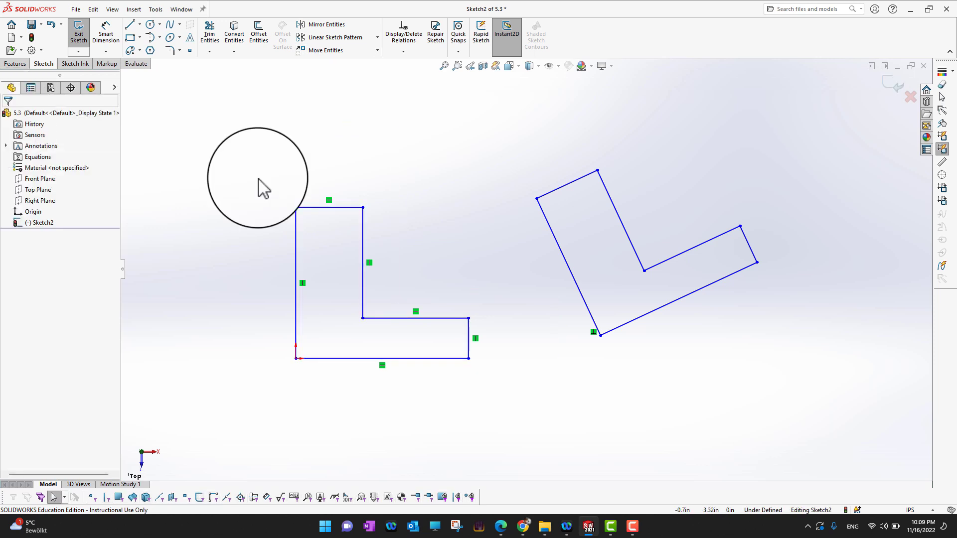
Stretch the three lines of the left-hand L profile's horizontal leg from the origin corner to a point below and to the right.
left_click(378, 50)
left_click(349, 111)
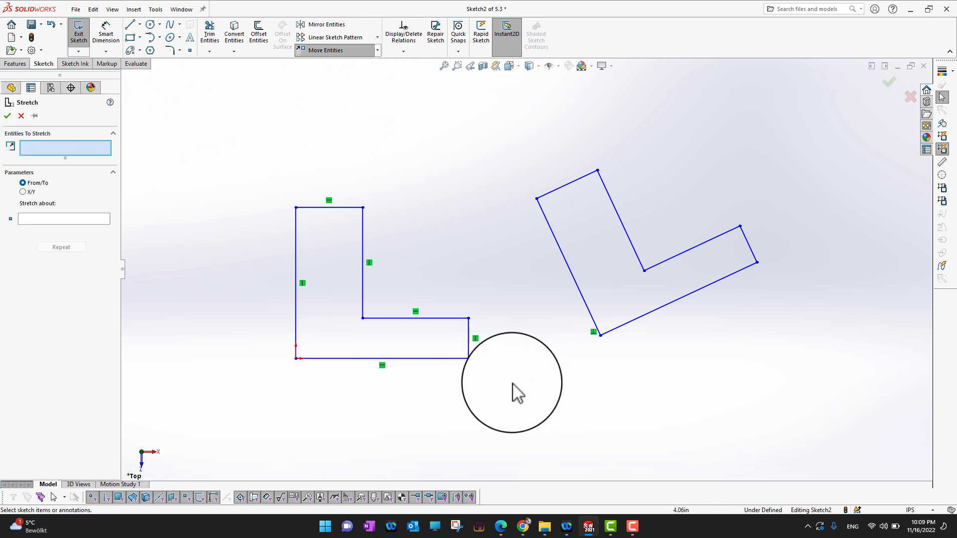
left_click(445, 318)
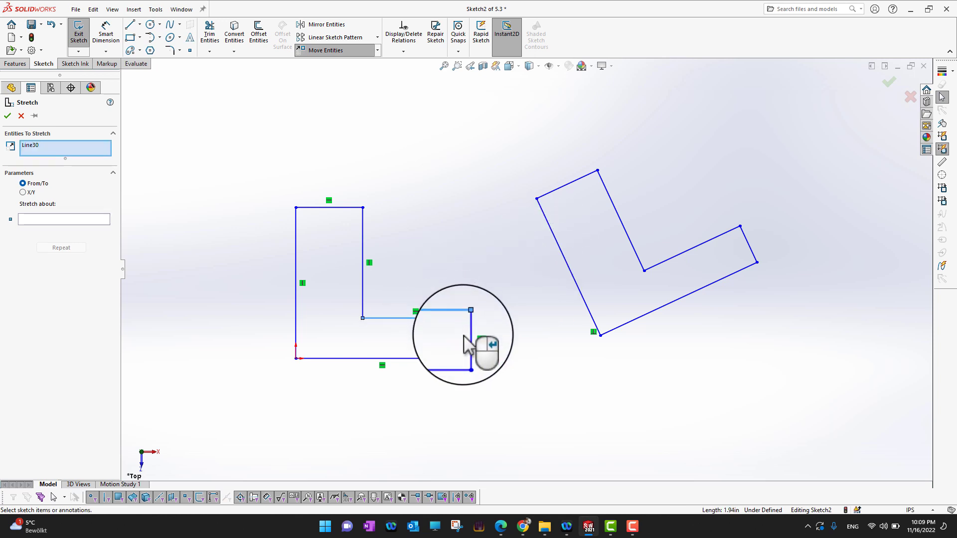
left_click(479, 344)
left_click(447, 358)
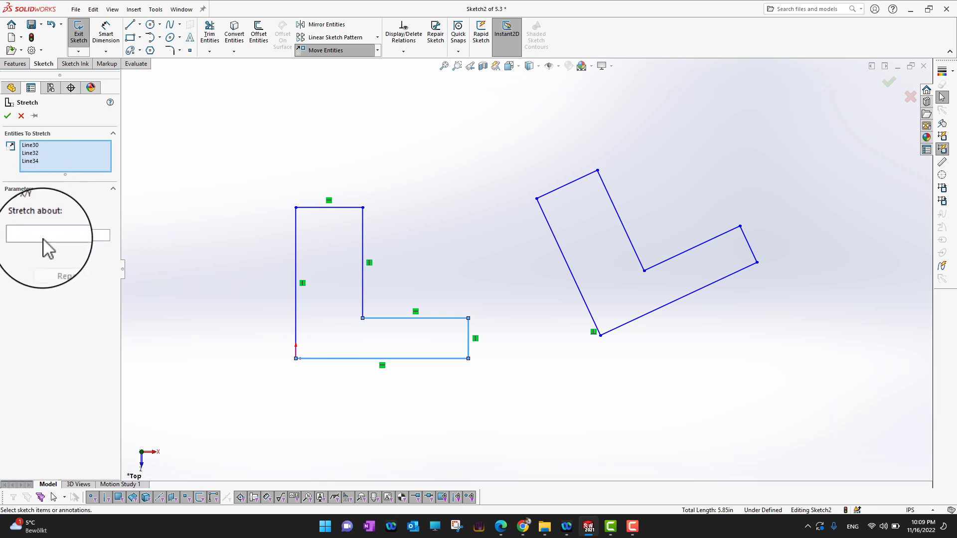
left_click(74, 235)
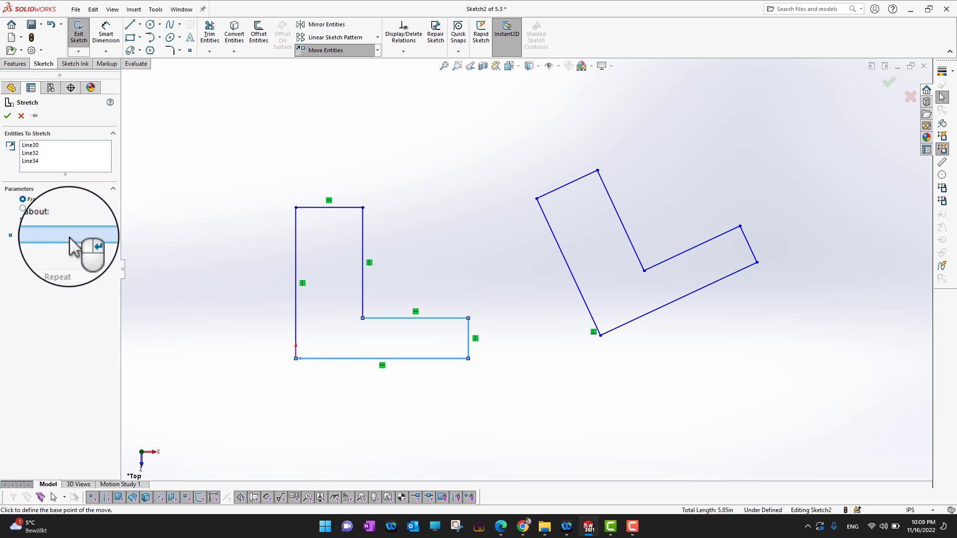
left_click(296, 359)
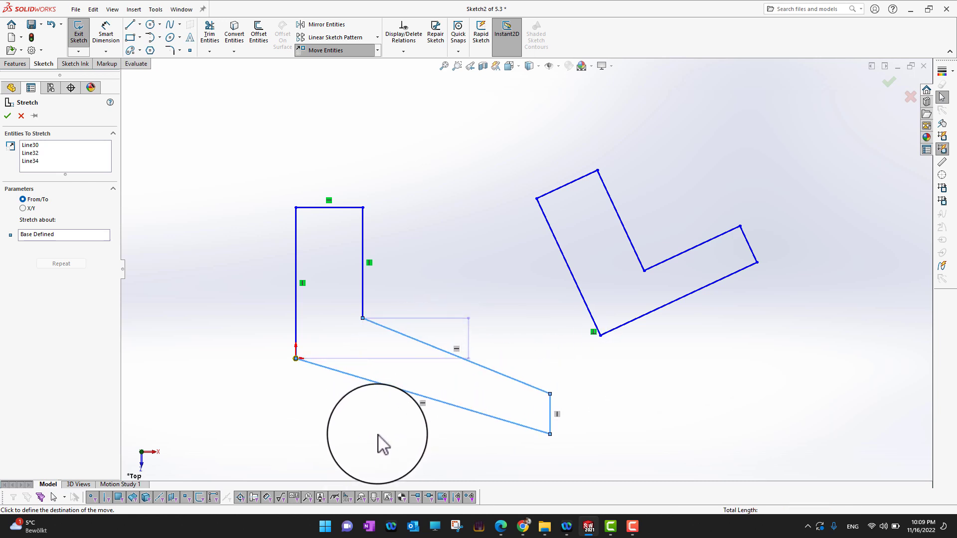
left_click(379, 444)
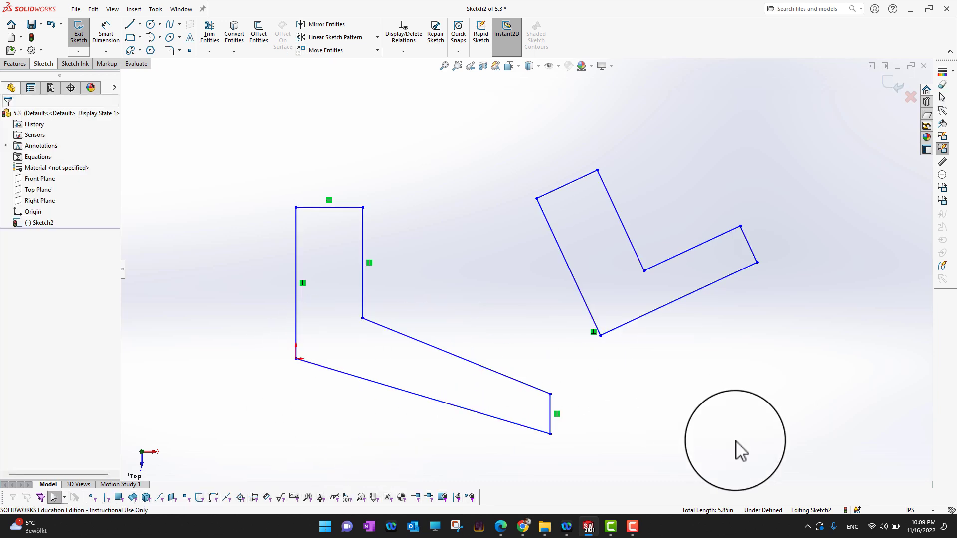